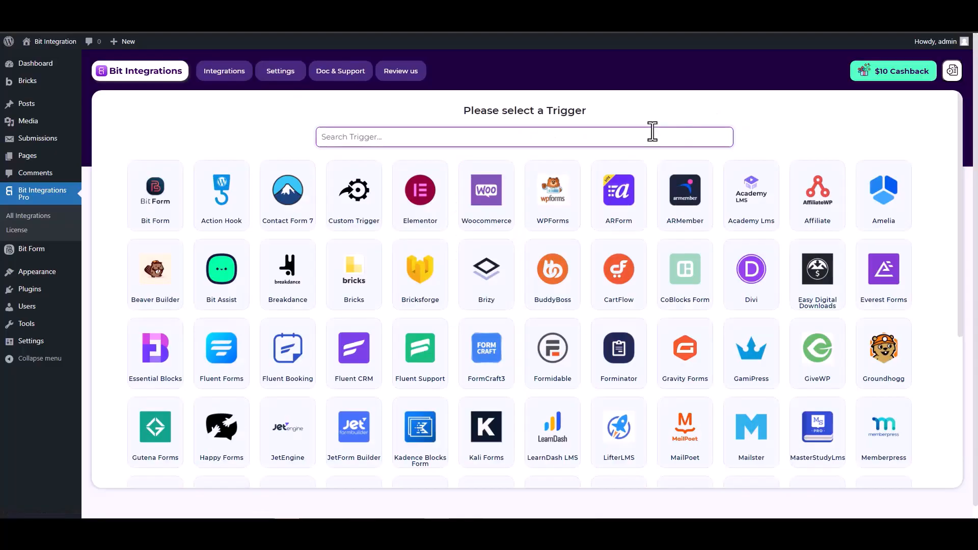
Step: Find and select Bricksforge as the integration trigger, and start fetching its form data
{"action": "type", "text": "brick"}
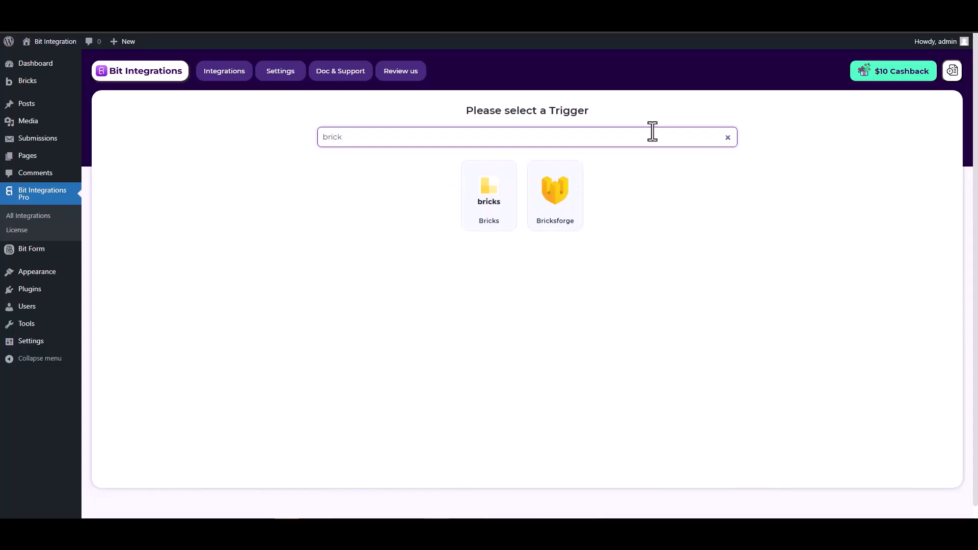
{"action": "left_click", "coordinate": [556, 205]}
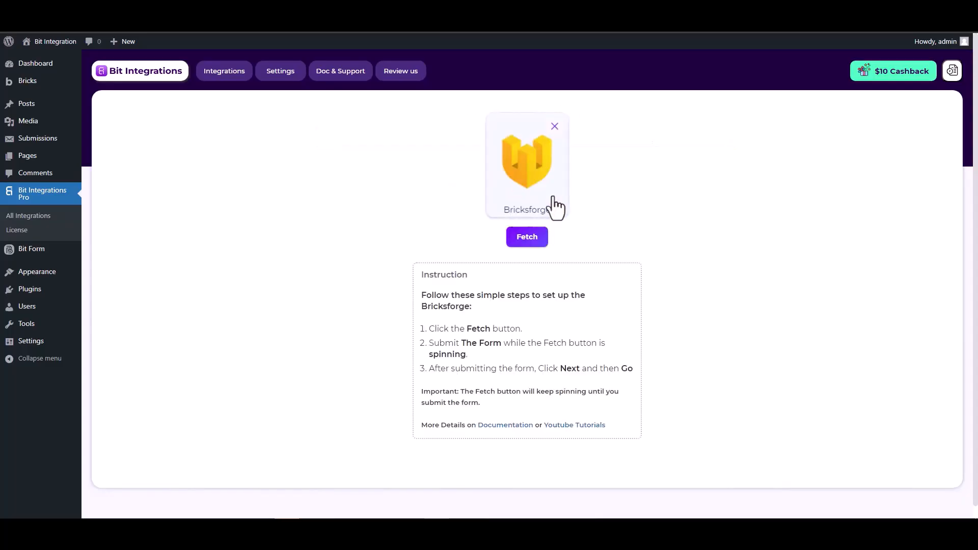
{"action": "left_click", "coordinate": [520, 240]}
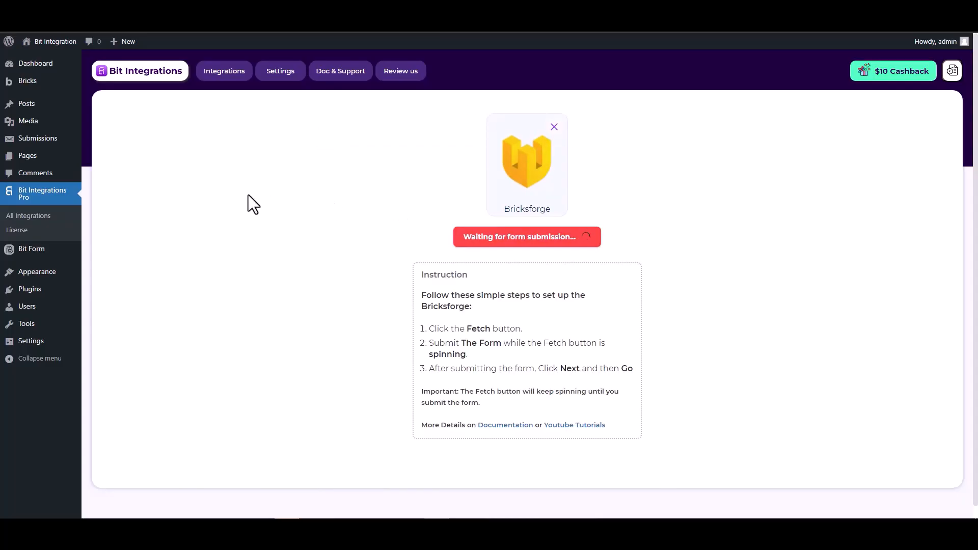
Step: On the website's form page, enter the name "test", an e-mail address and a phone number, and submit the form
{"action": "left_click", "coordinate": [199, 11]}
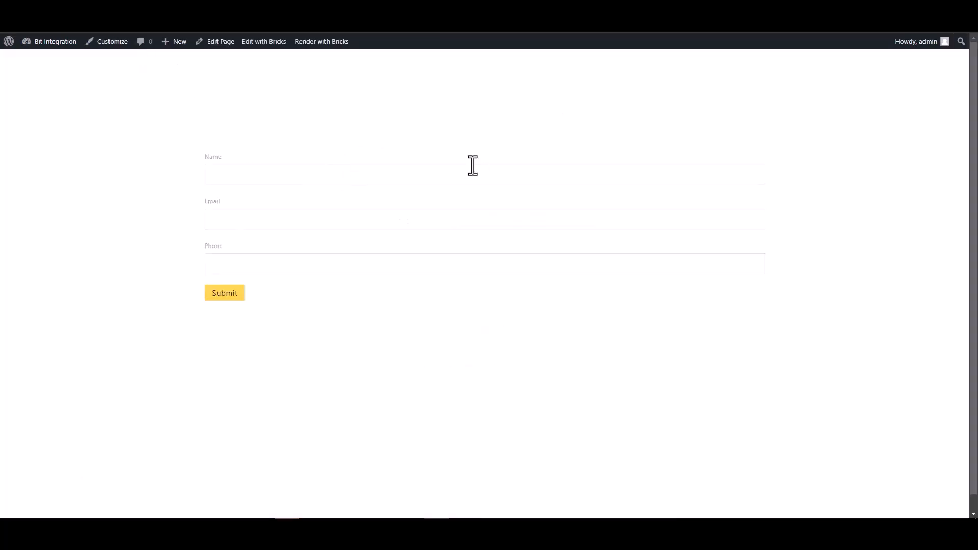
{"action": "left_click", "coordinate": [679, 177]}
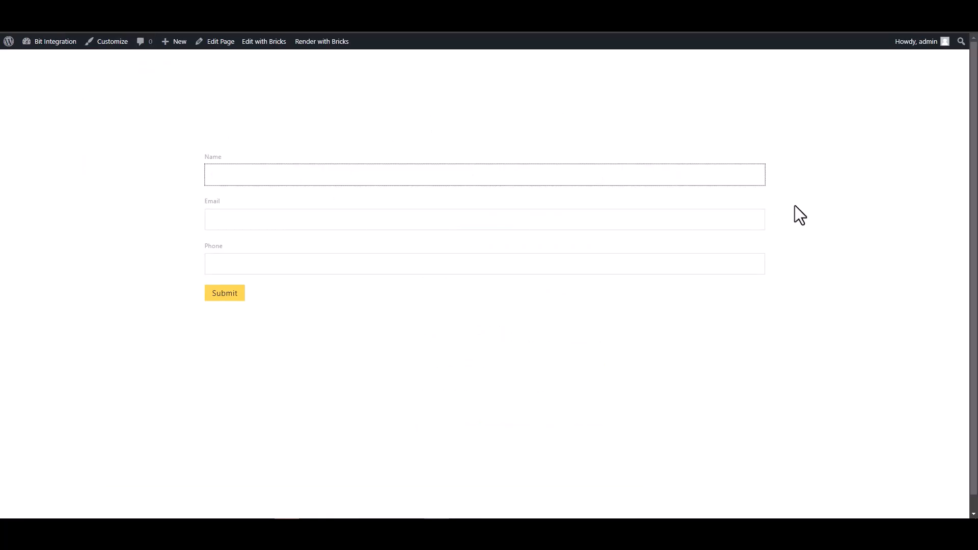
{"action": "left_click", "coordinate": [763, 215]}
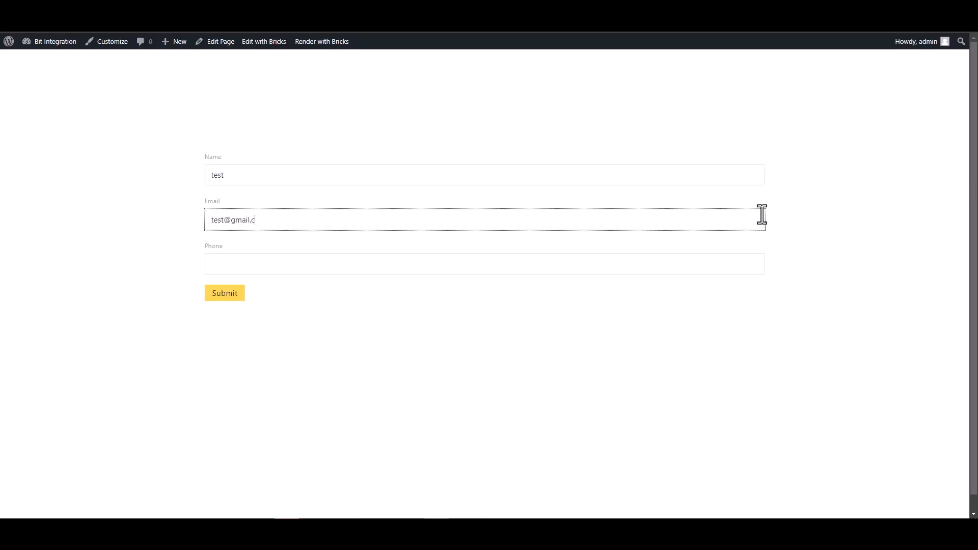
{"action": "left_click", "coordinate": [692, 261]}
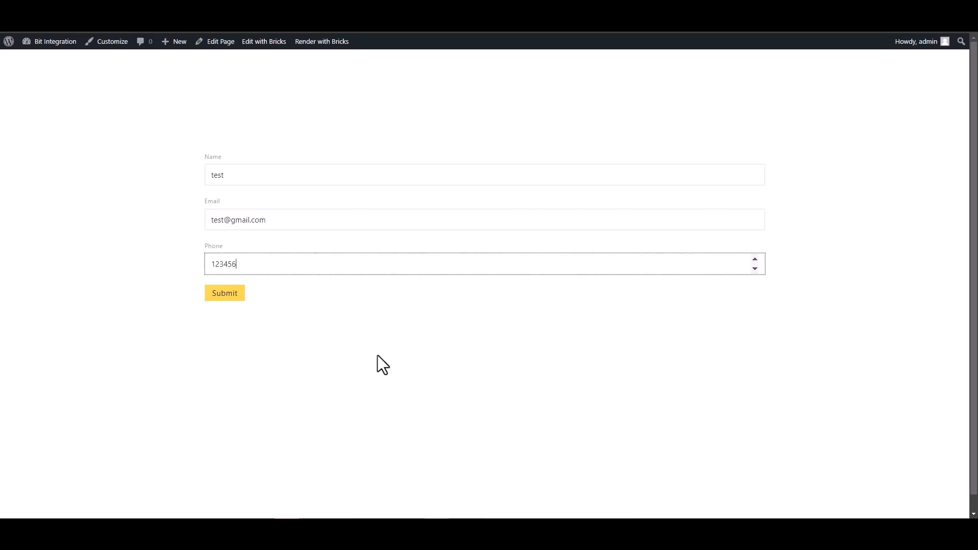
{"action": "left_click", "coordinate": [225, 294]}
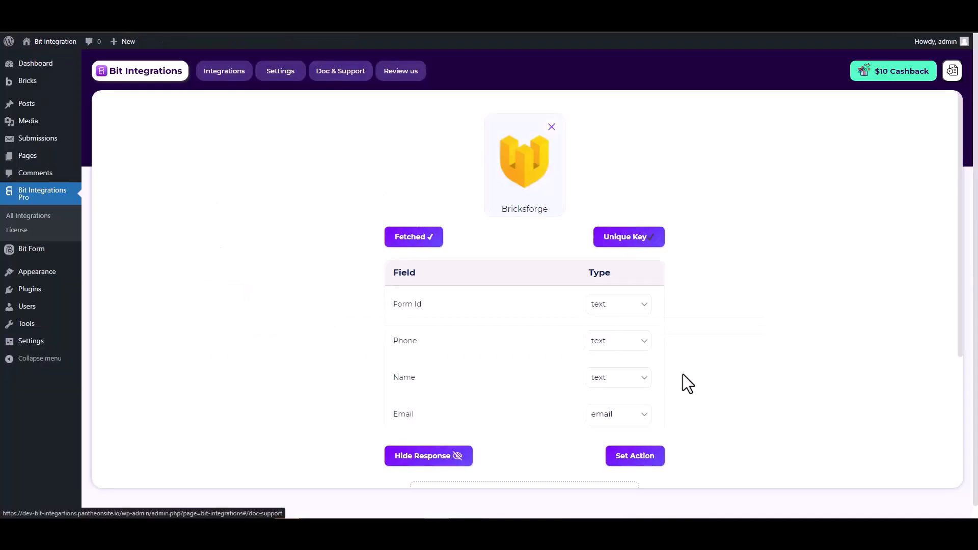
Step: Proceed from the fetched form fields to the action selection and choose Dropbox as the action
{"action": "scroll", "coordinate": [606, 387], "scroll_direction": "down", "scroll_amount": 2}
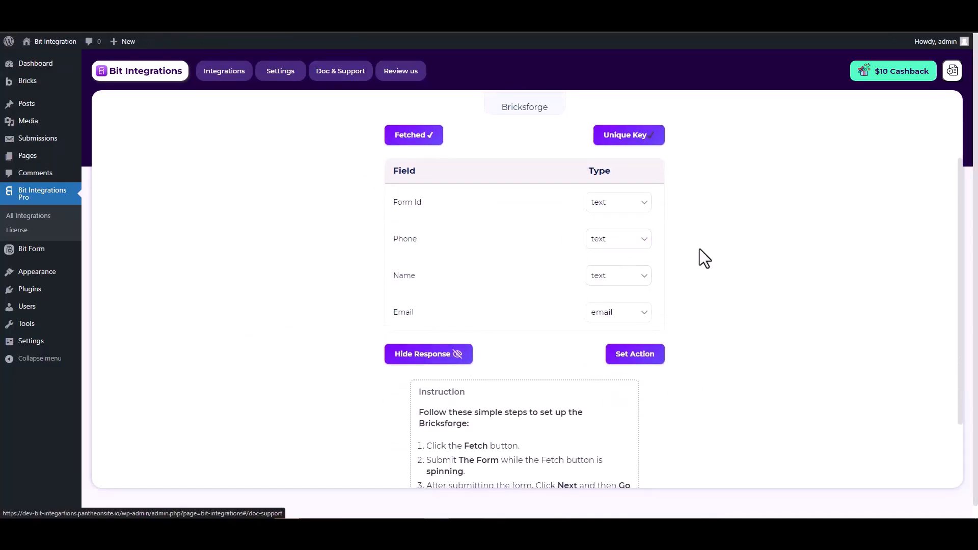
{"action": "scroll", "coordinate": [700, 249], "scroll_direction": "up", "scroll_amount": 2}
{"action": "scroll", "coordinate": [700, 249], "scroll_direction": "down", "scroll_amount": 1}
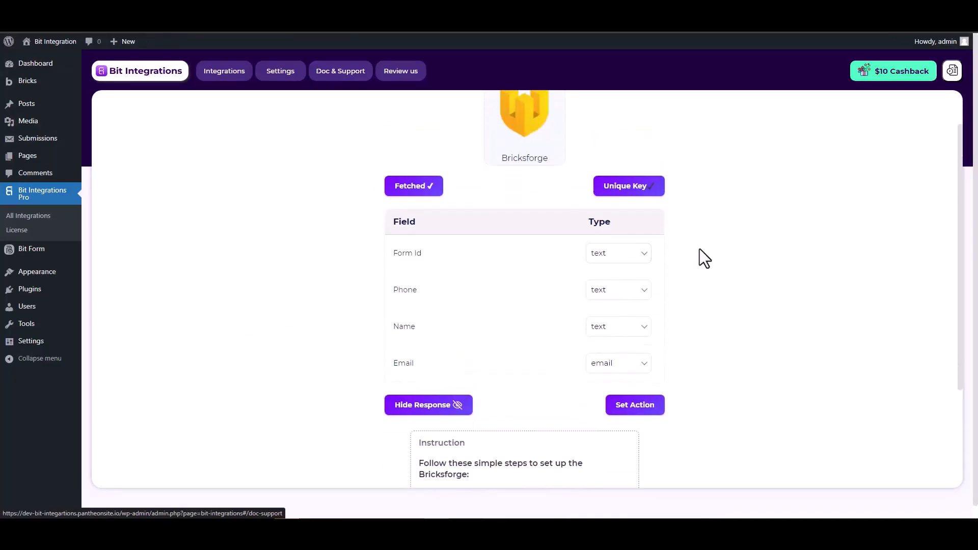
{"action": "left_click", "coordinate": [639, 408]}
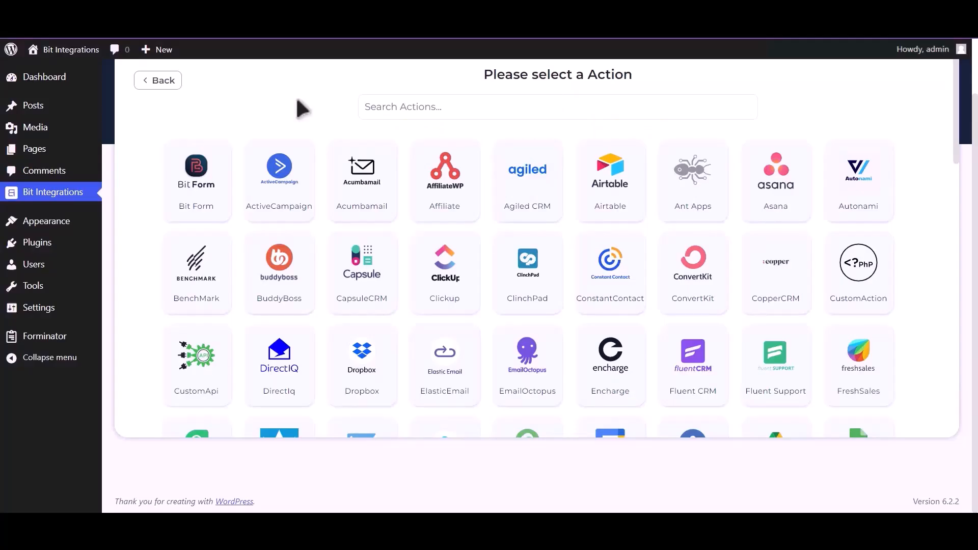
{"action": "left_click", "coordinate": [380, 107]}
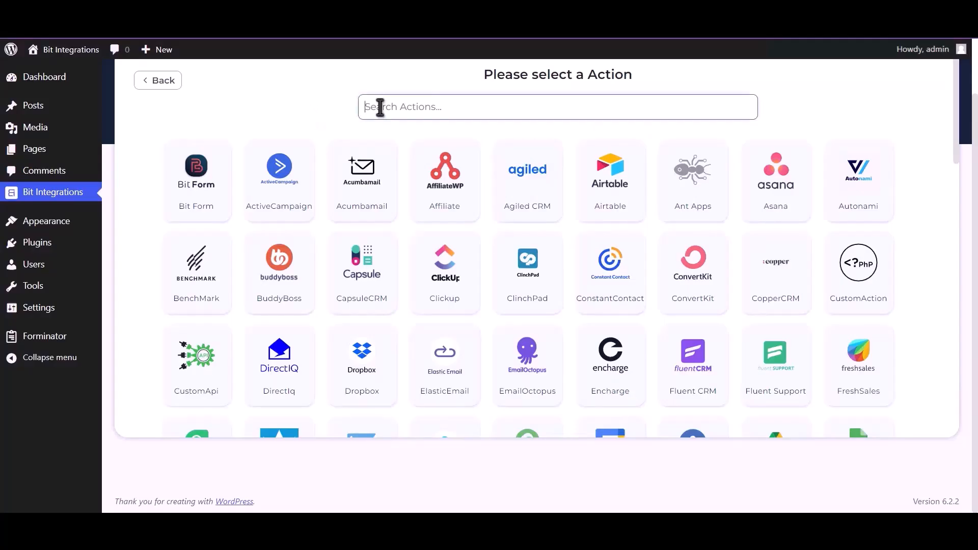
{"action": "type", "text": "Dropbox"}
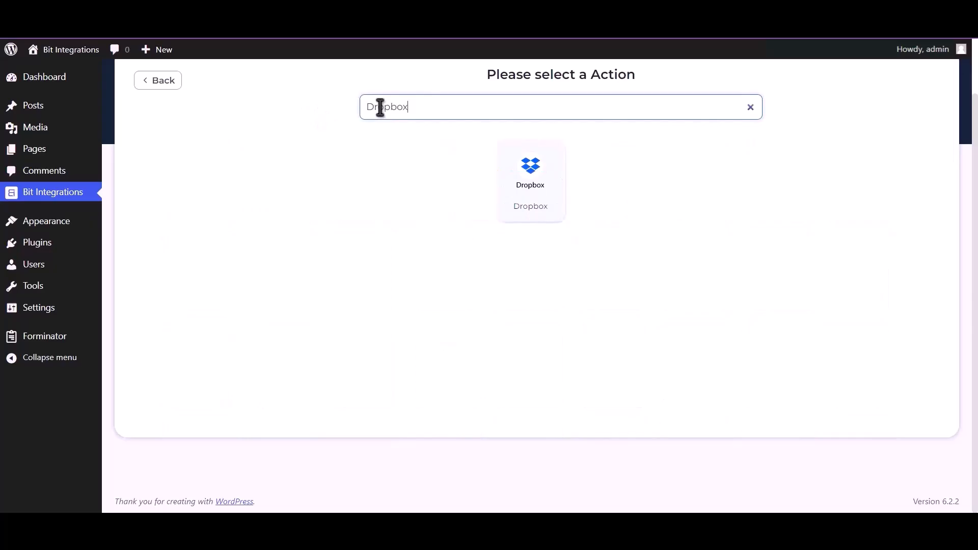
{"action": "left_click", "coordinate": [527, 184]}
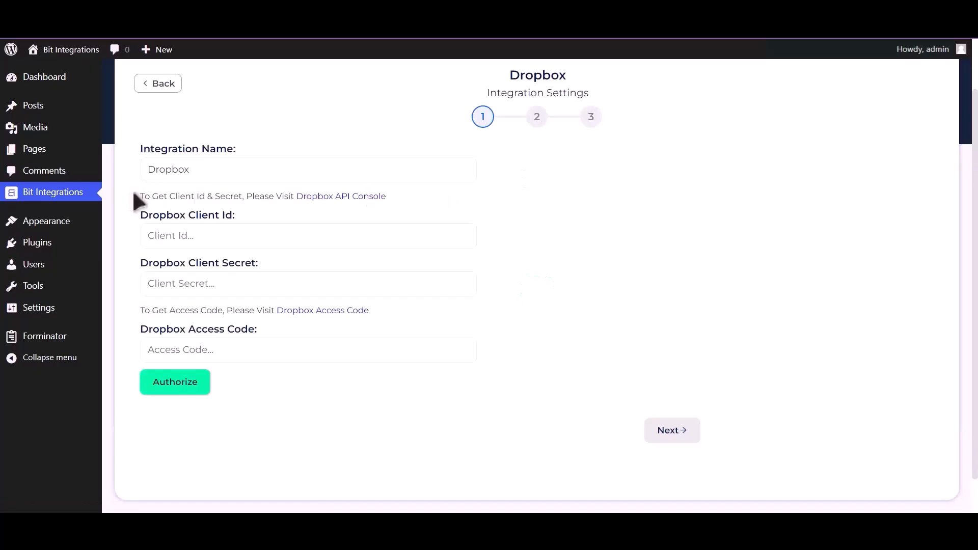
Step: Open the Dropbox API Console from the integration settings and create a scoped access app named BitIntegrations with Full Dropbox access
{"action": "left_click_drag", "start_coordinate": [140, 196], "coordinate": [293, 198]}
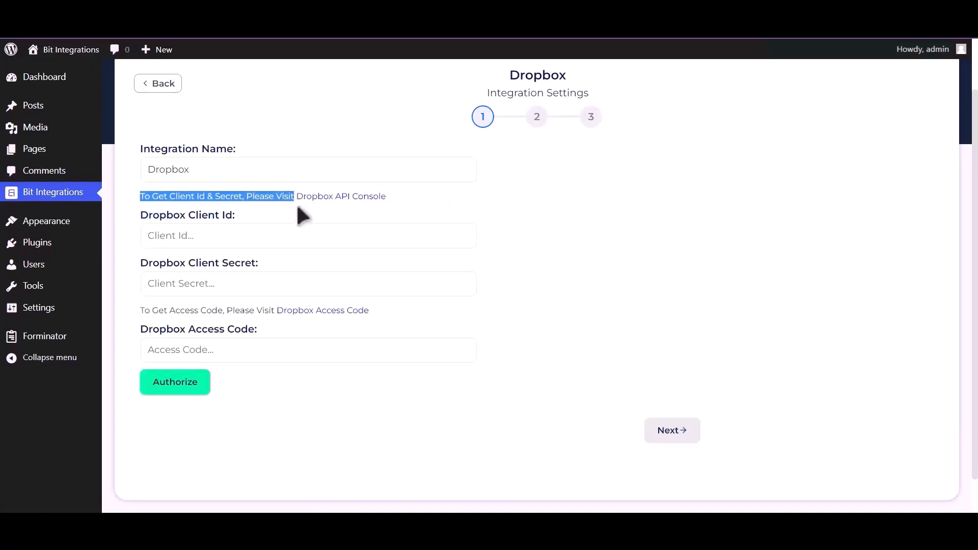
{"action": "left_click", "coordinate": [339, 198]}
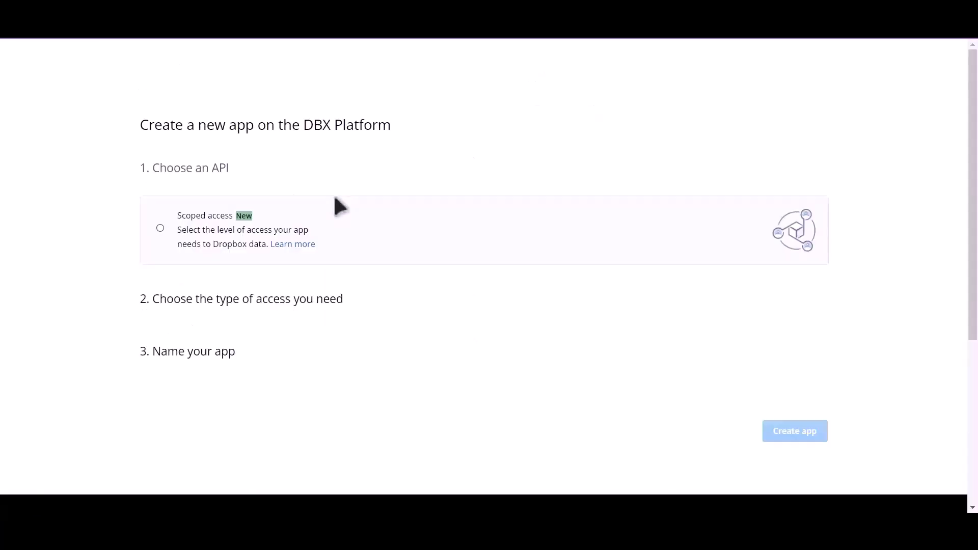
{"action": "left_click", "coordinate": [159, 229]}
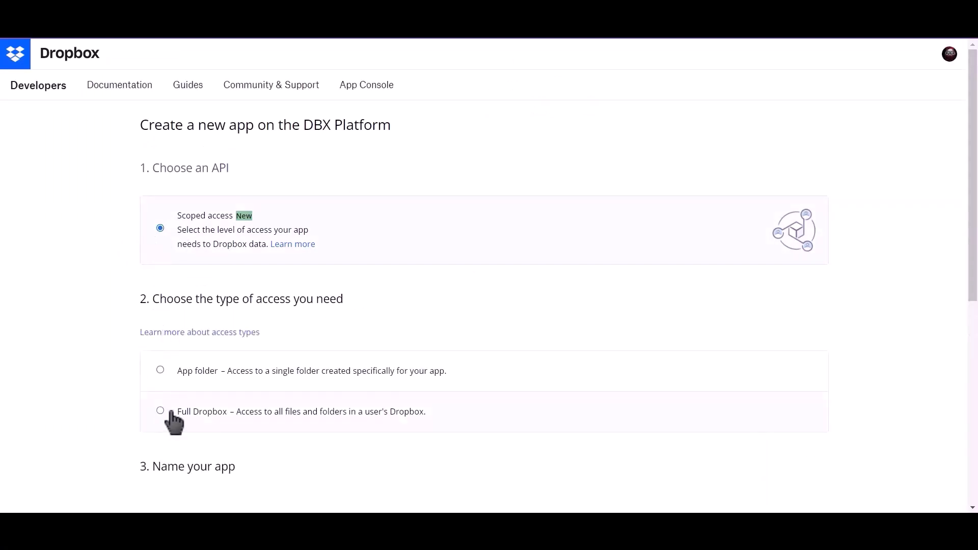
{"action": "left_click", "coordinate": [172, 413]}
{"action": "scroll", "coordinate": [174, 421], "scroll_direction": "down", "scroll_amount": 4}
{"action": "left_click", "coordinate": [209, 288]}
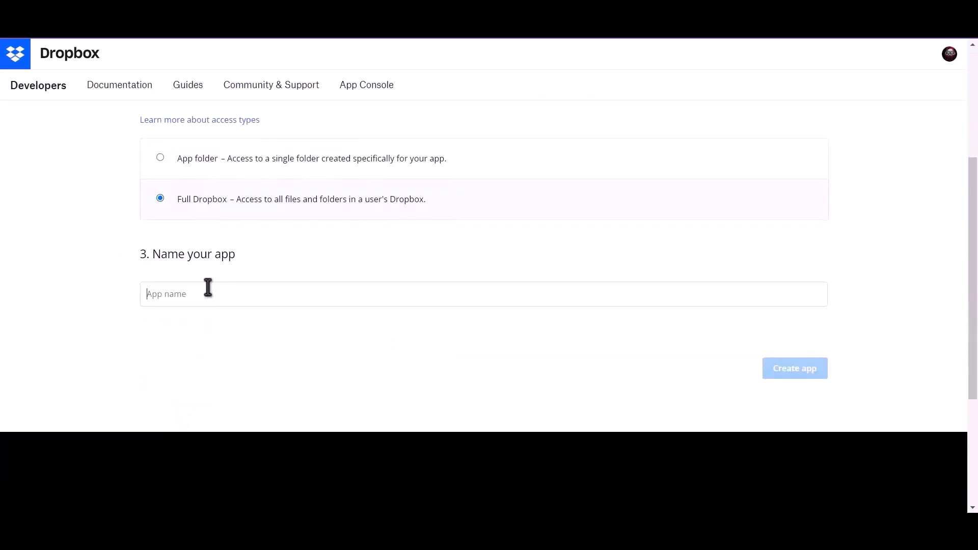
{"action": "type", "text": "Bi"}
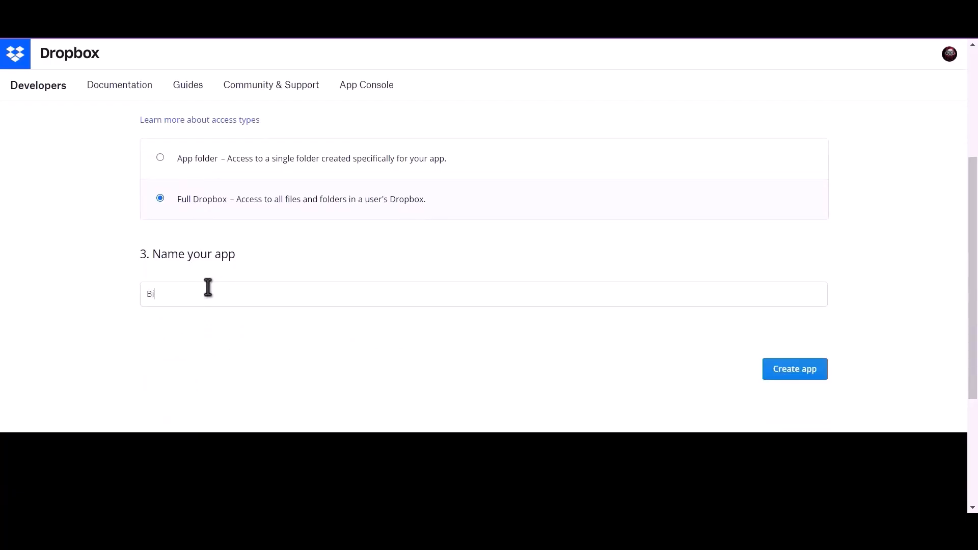
{"action": "type", "text": "tInte"}
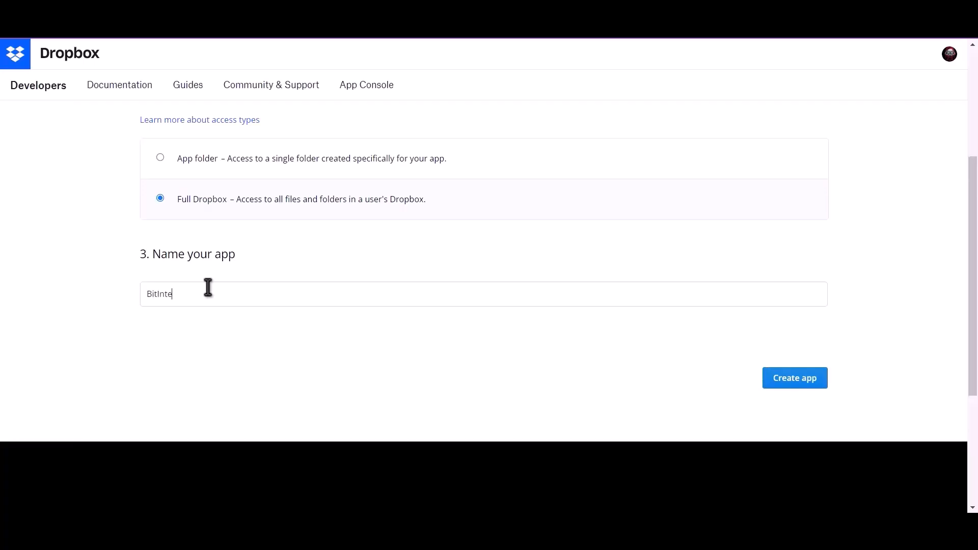
{"action": "type", "text": "grations"}
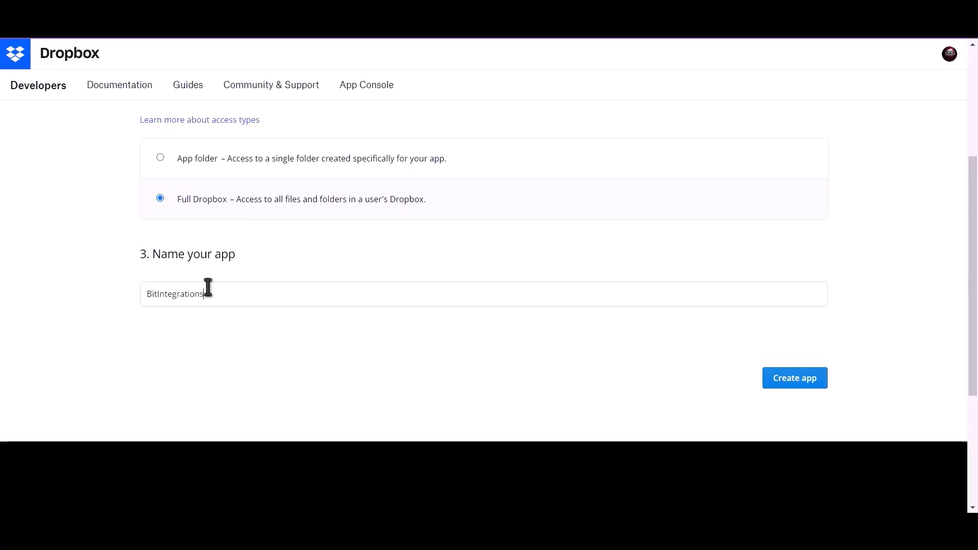
{"action": "left_click", "coordinate": [778, 391]}
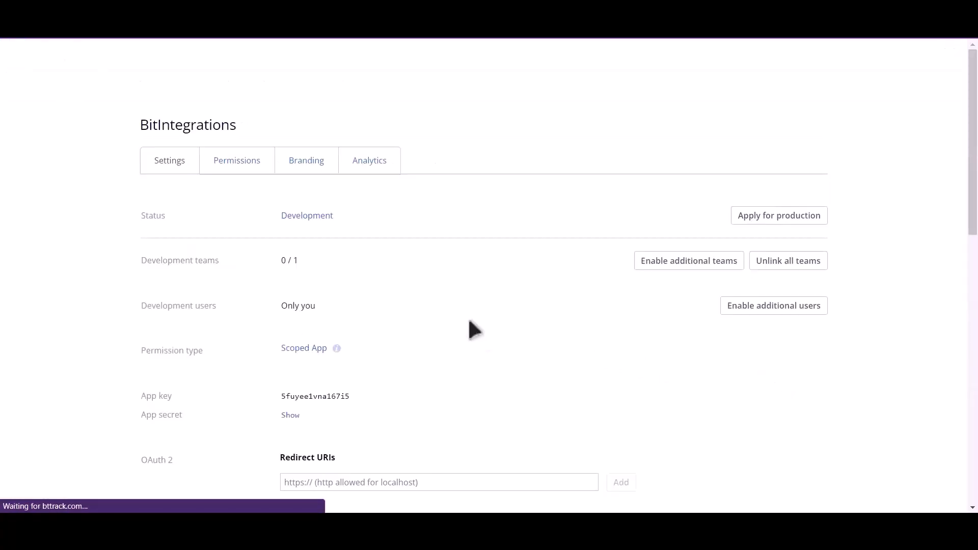
Step: In the app's permissions, enable account_info.write, files.metadata.write, files.content.write and files.content.read
{"action": "left_click", "coordinate": [236, 165]}
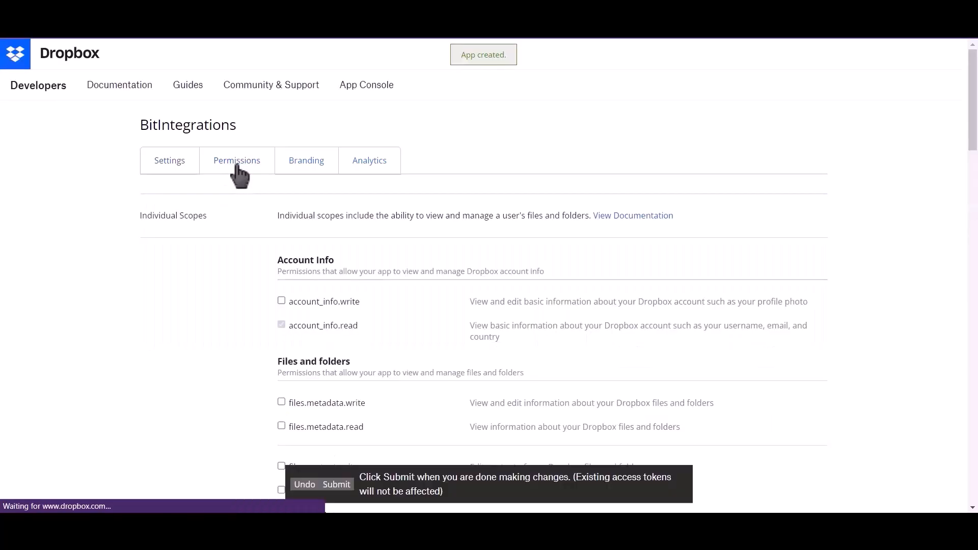
{"action": "left_click", "coordinate": [281, 301]}
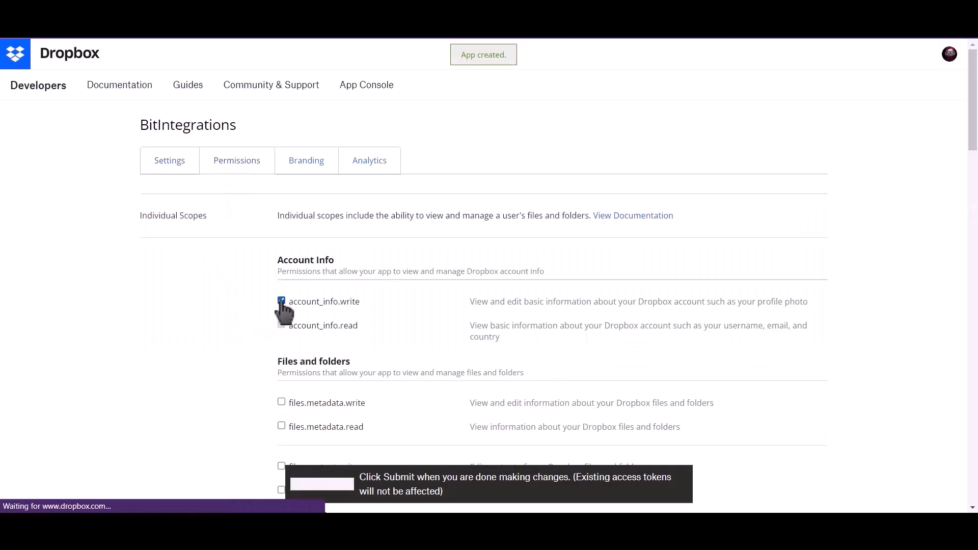
{"action": "scroll", "coordinate": [280, 304], "scroll_direction": "down", "scroll_amount": 1}
{"action": "scroll", "coordinate": [283, 295], "scroll_direction": "down", "scroll_amount": 1}
{"action": "left_click", "coordinate": [281, 297]}
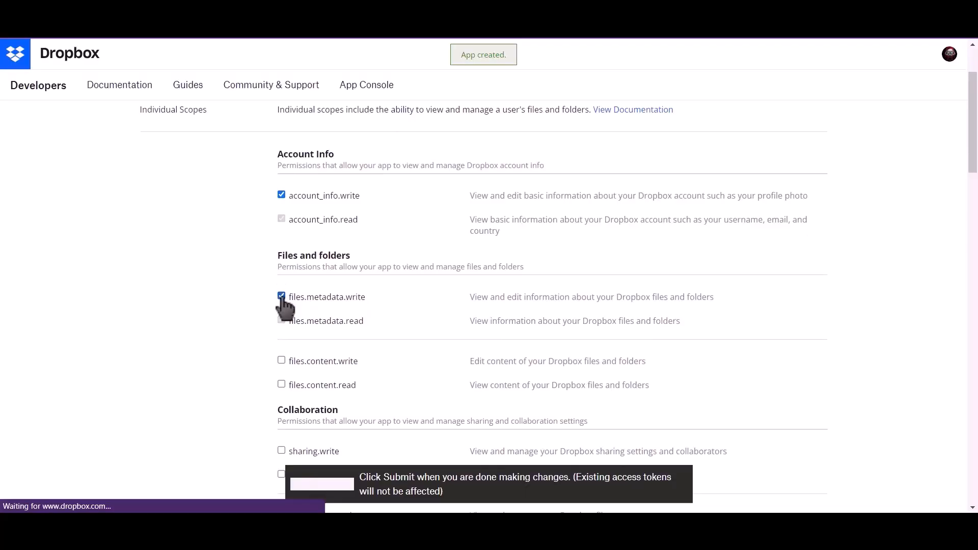
{"action": "scroll", "coordinate": [284, 301], "scroll_direction": "down", "scroll_amount": 2}
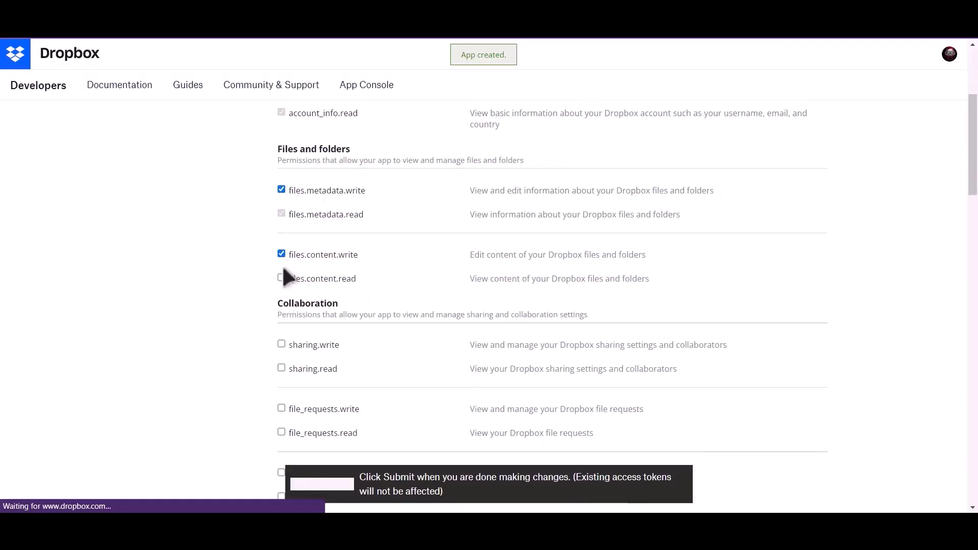
{"action": "left_click", "coordinate": [281, 277]}
Step: Enable the sharing.write, file_requests.write and contacts.write collaboration scopes, and submit the permission changes
{"action": "scroll", "coordinate": [285, 259], "scroll_direction": "down", "scroll_amount": 2}
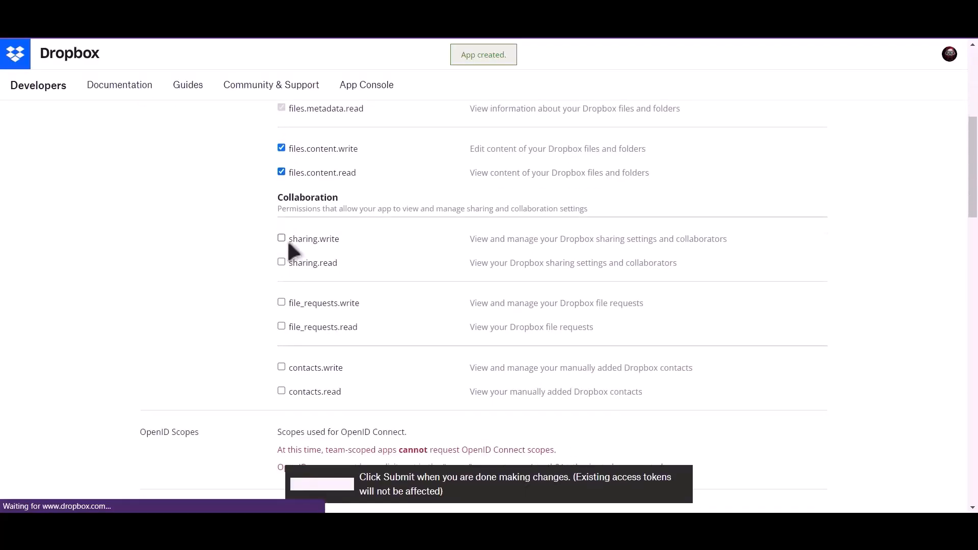
{"action": "left_click", "coordinate": [282, 238]}
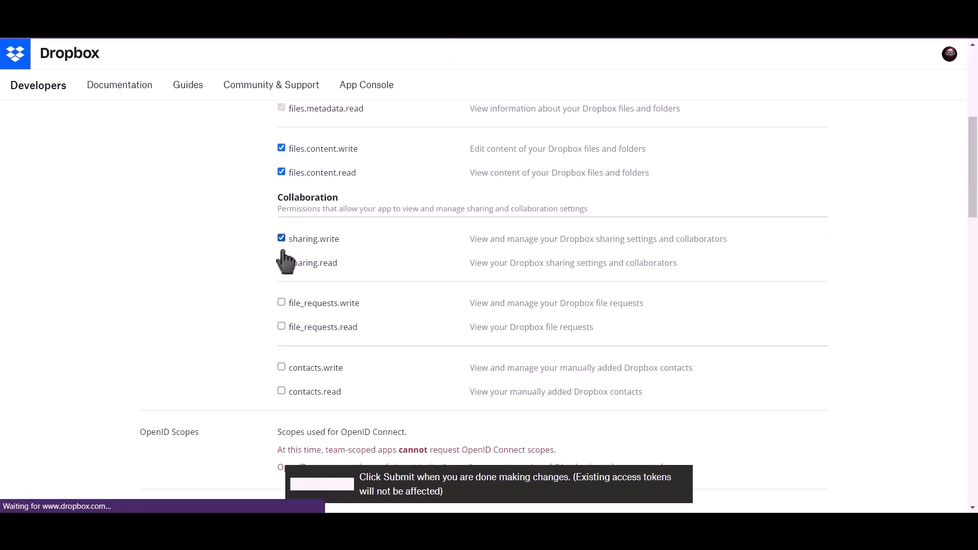
{"action": "left_click", "coordinate": [282, 303]}
{"action": "left_click", "coordinate": [281, 367]}
{"action": "scroll", "coordinate": [293, 379], "scroll_direction": "down", "scroll_amount": 2}
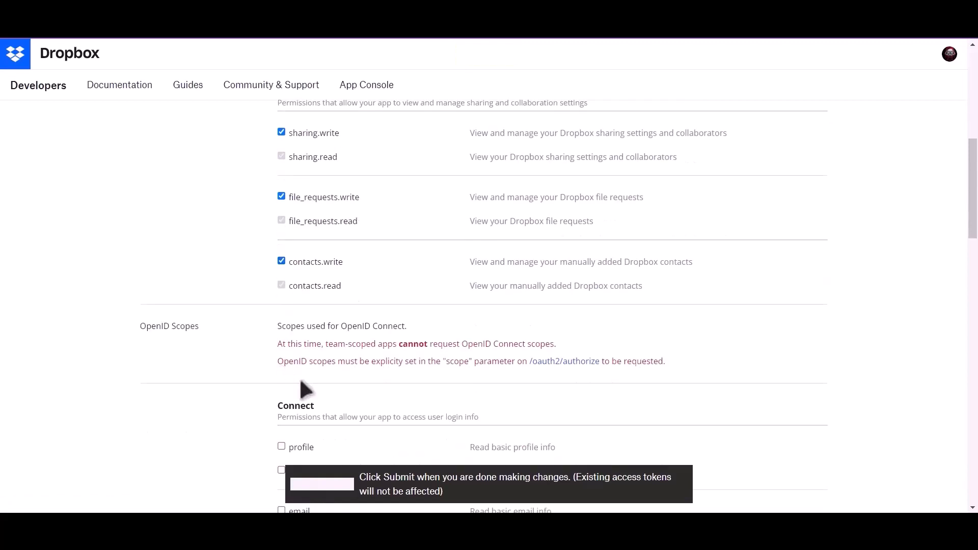
{"action": "left_click", "coordinate": [340, 485]}
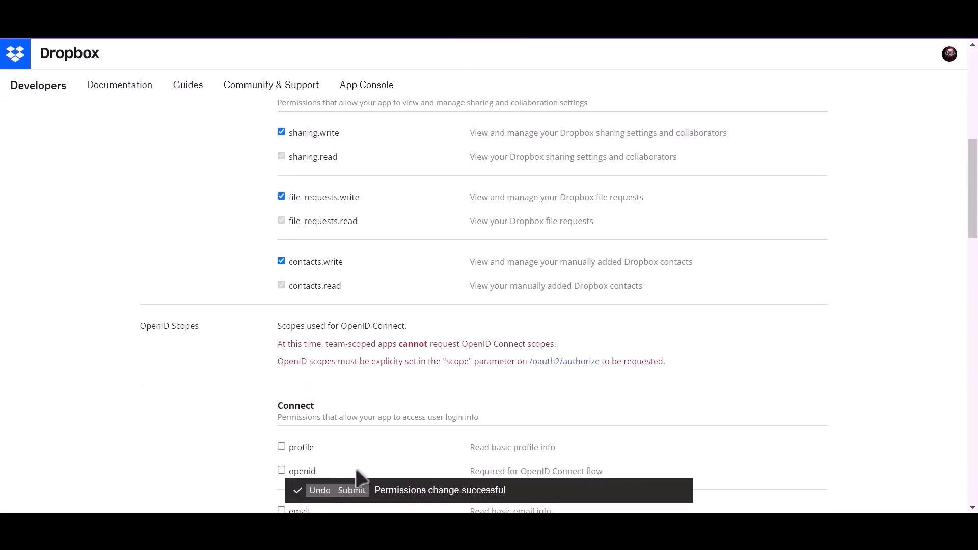
Step: Copy the app key from the Dropbox app's settings and paste it as the Dropbox Client Id in the integration settings
{"action": "scroll", "coordinate": [382, 356], "scroll_direction": "up", "scroll_amount": 7}
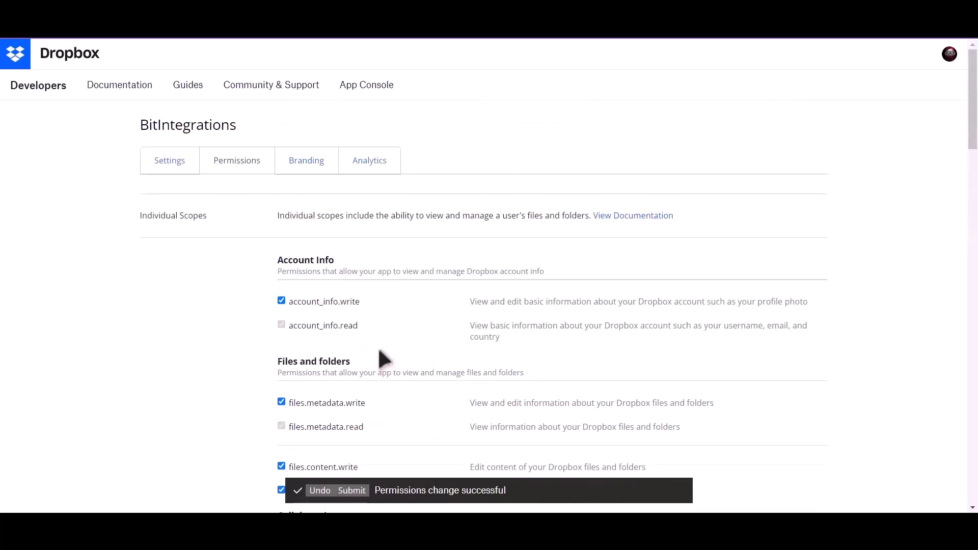
{"action": "left_click", "coordinate": [160, 167]}
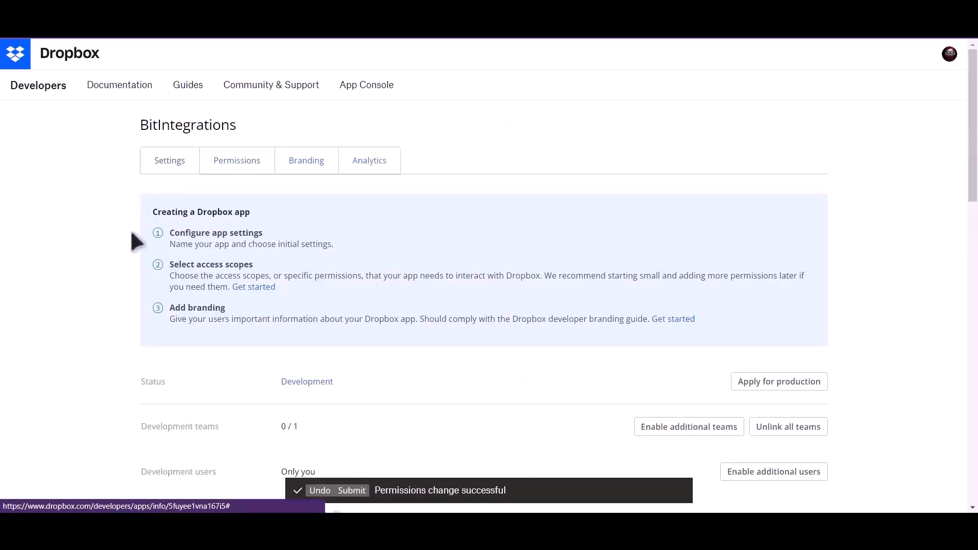
{"action": "scroll", "coordinate": [136, 255], "scroll_direction": "down", "scroll_amount": 2}
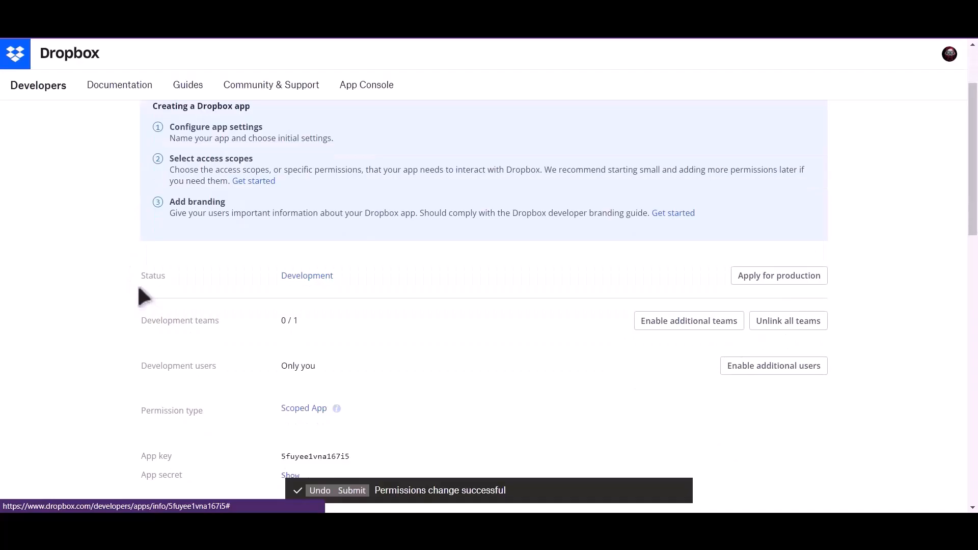
{"action": "scroll", "coordinate": [144, 296], "scroll_direction": "down", "scroll_amount": 2}
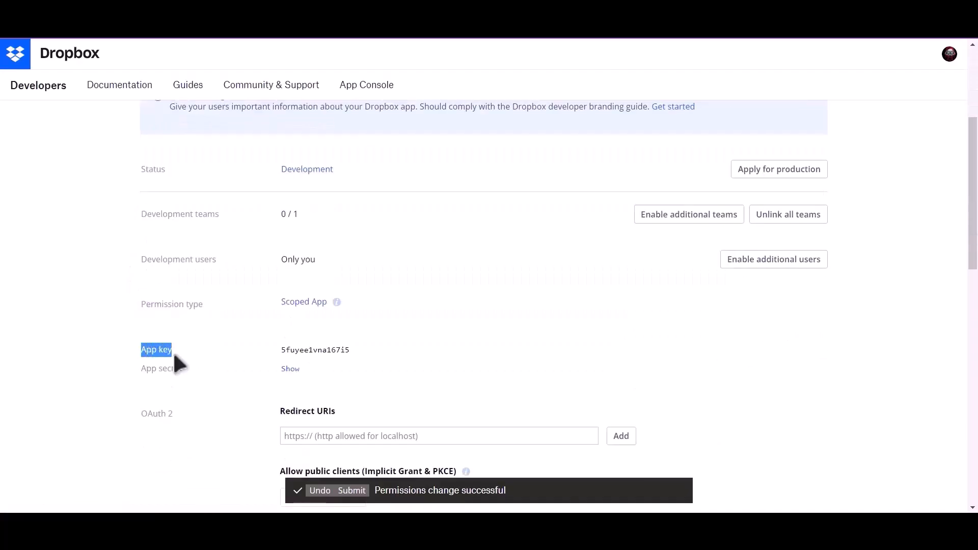
{"action": "double_click", "coordinate": [289, 350]}
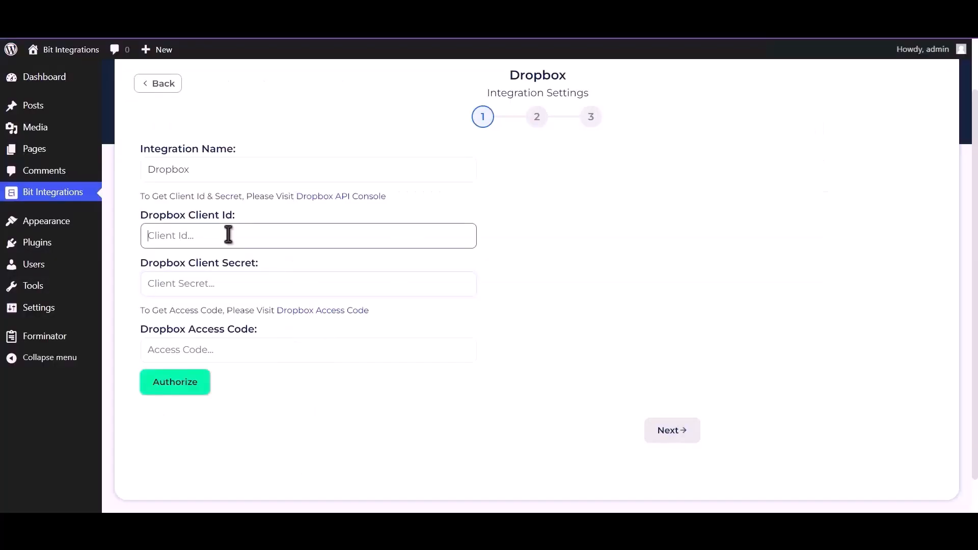
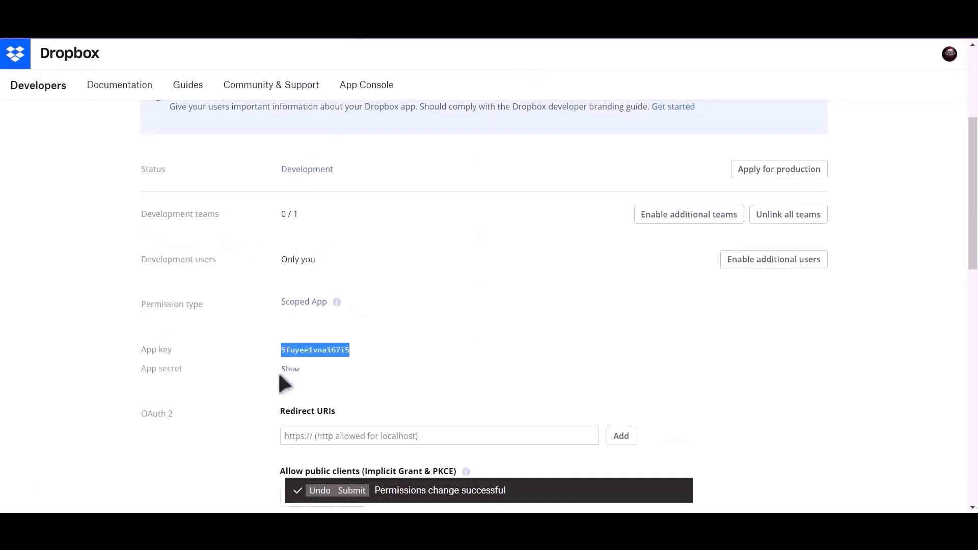
Step: Copy the app secret from the Dropbox app's settings and paste it as the Dropbox Client Secret in the integration settings
{"action": "left_click", "coordinate": [286, 369]}
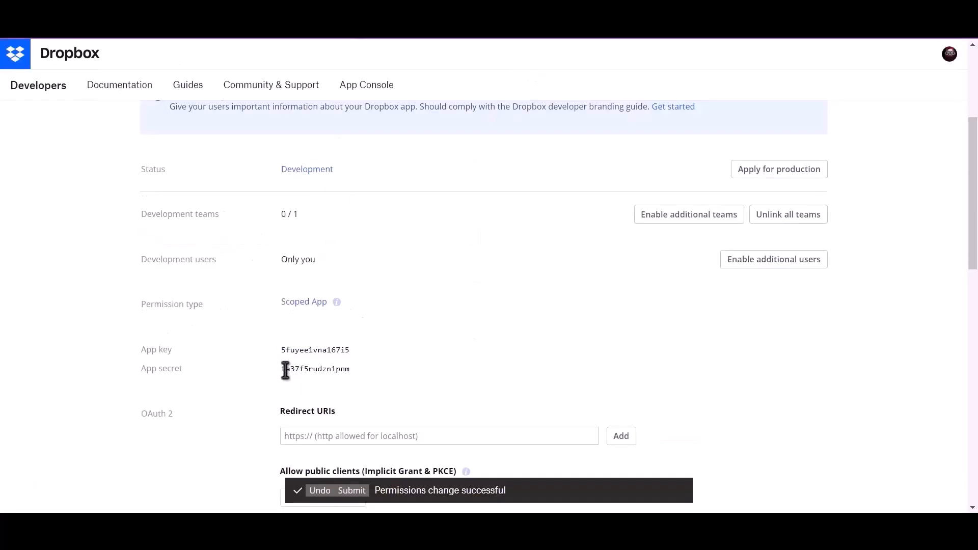
{"action": "double_click", "coordinate": [311, 369]}
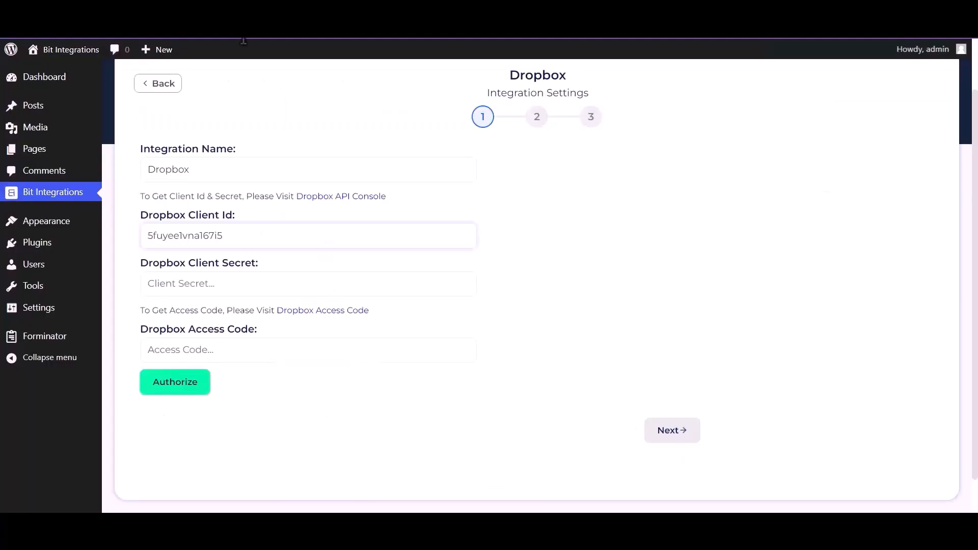
{"action": "left_click", "coordinate": [214, 280]}
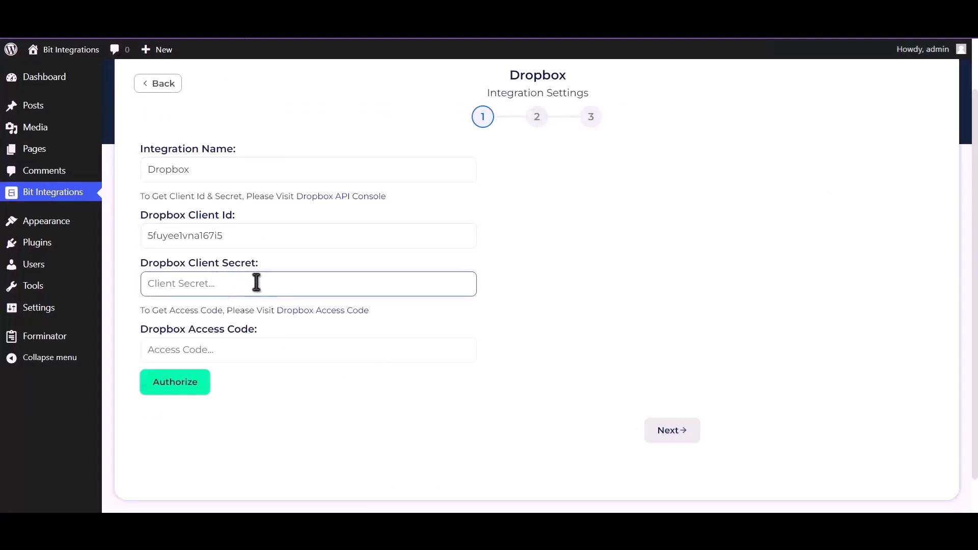
{"action": "key", "text": "ctrl+v"}
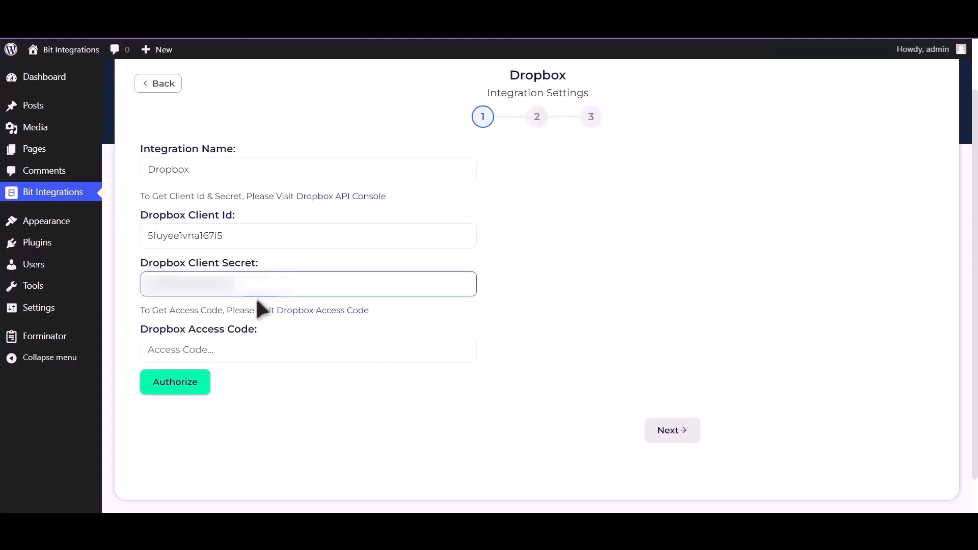
Step: Request a Dropbox access code from the integration settings and allow the BitIntegrations app to access the Dropbox account
{"action": "left_click", "coordinate": [323, 312]}
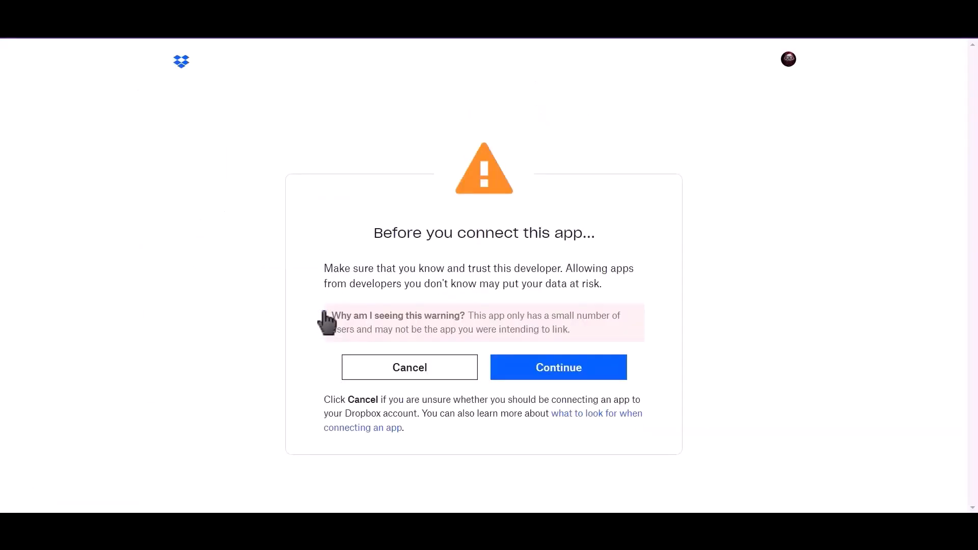
{"action": "left_click", "coordinate": [560, 374]}
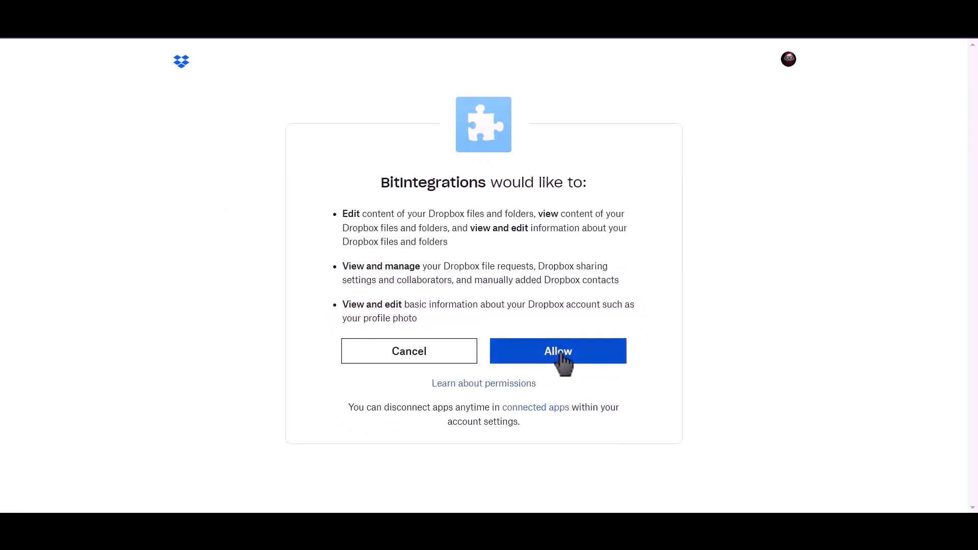
{"action": "left_click", "coordinate": [560, 354]}
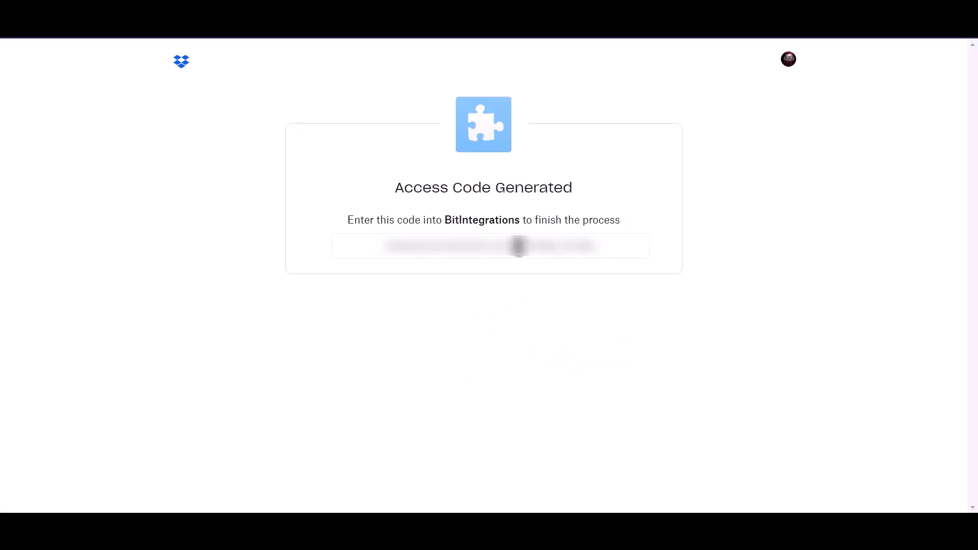
Step: Copy the generated access code into the integration's Dropbox Access Code field and authorize the connection
{"action": "double_click", "coordinate": [518, 246]}
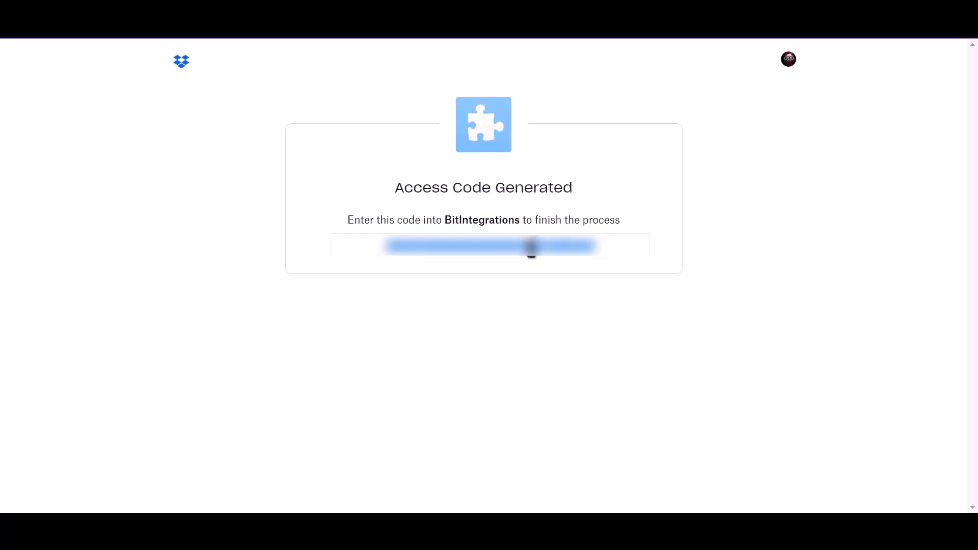
{"action": "right_click", "coordinate": [531, 247]}
{"action": "left_click", "coordinate": [541, 261]}
{"action": "left_click", "coordinate": [445, 273]}
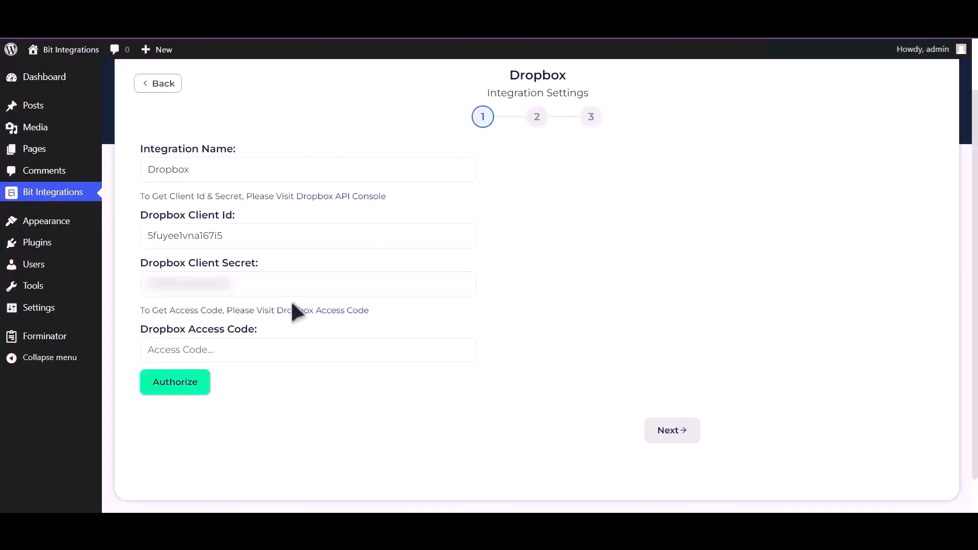
{"action": "left_click", "coordinate": [247, 350]}
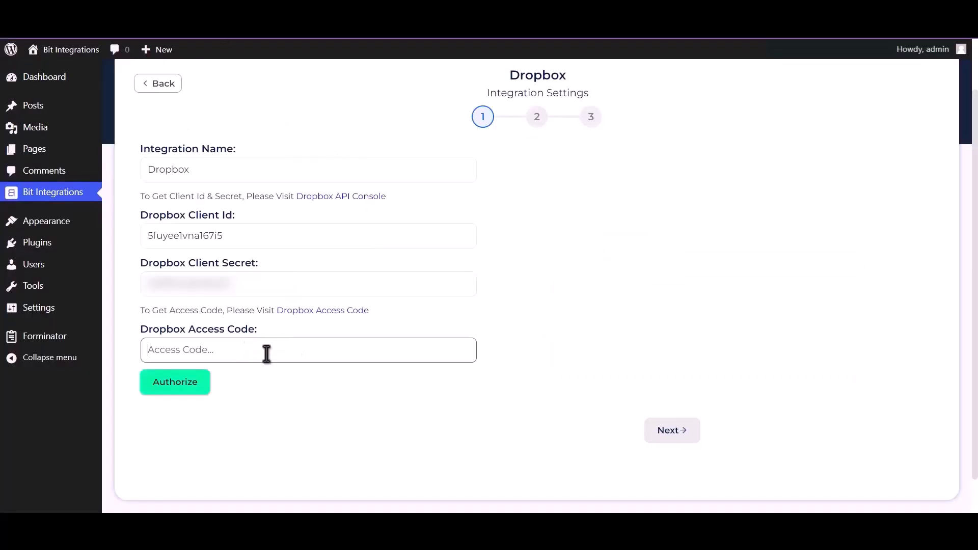
{"action": "key", "text": "ctrl+v"}
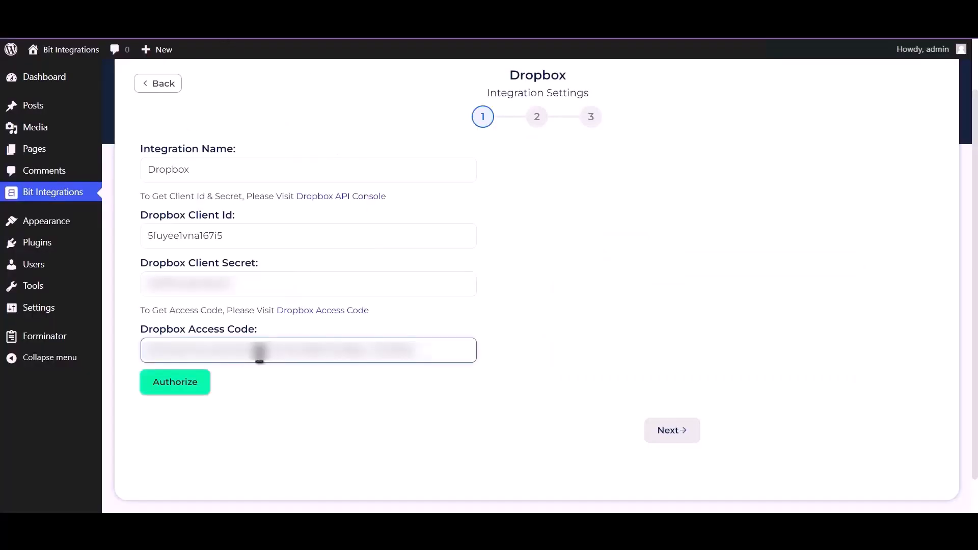
{"action": "left_click", "coordinate": [182, 389]}
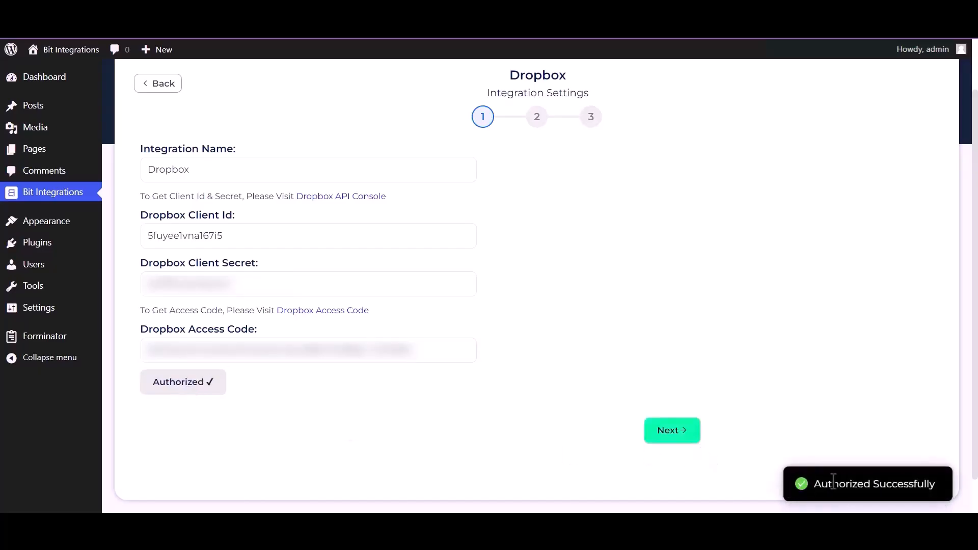
{"action": "left_click_drag", "start_coordinate": [814, 482], "coordinate": [942, 485]}
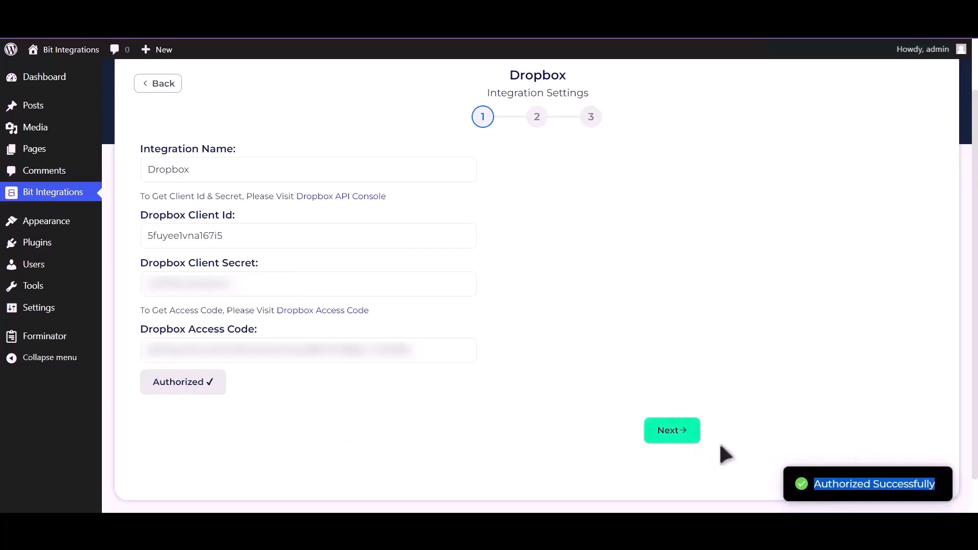
Step: Map the Upload file-1 form field to the bit integrations Dropbox folder, and finish and save the integration
{"action": "left_click", "coordinate": [679, 435]}
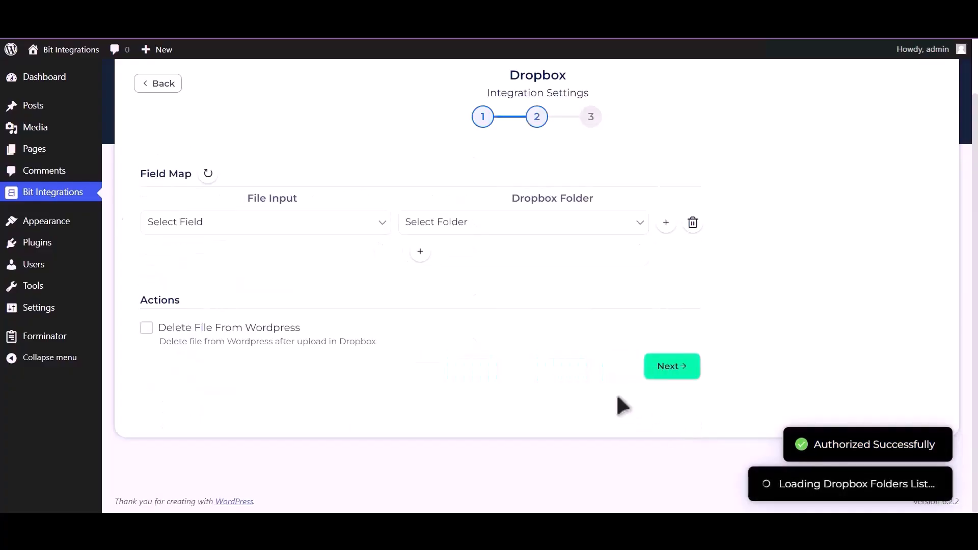
{"action": "left_click", "coordinate": [268, 228]}
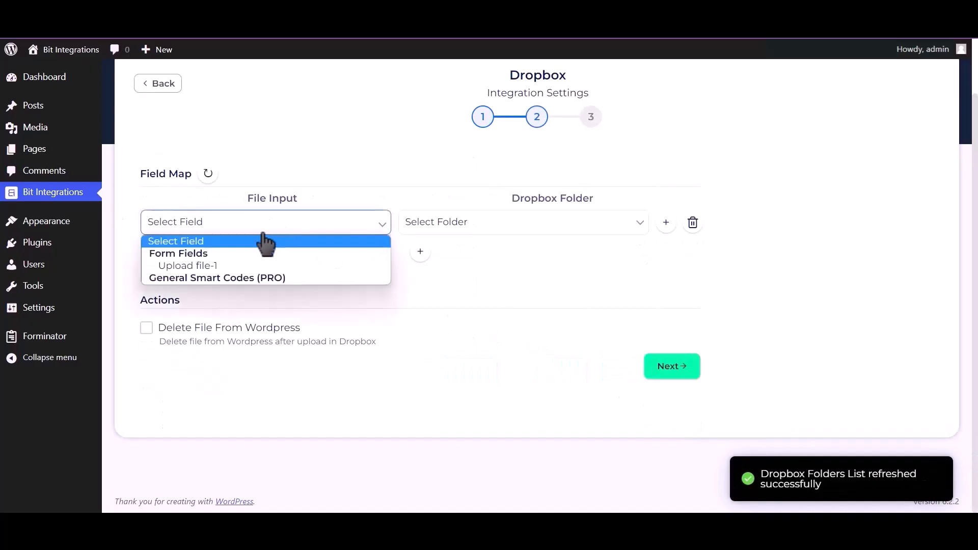
{"action": "left_click", "coordinate": [246, 266]}
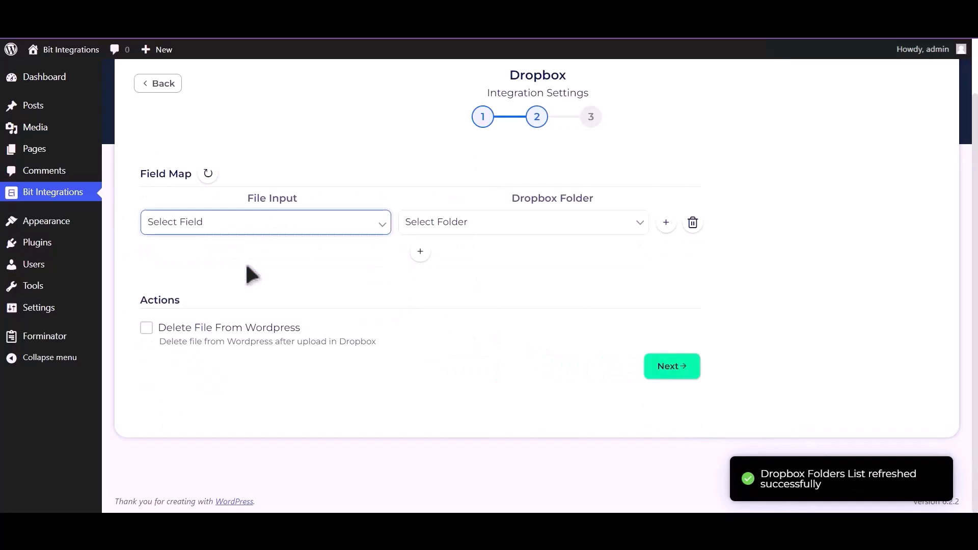
{"action": "left_click", "coordinate": [488, 232]}
{"action": "left_click", "coordinate": [487, 253]}
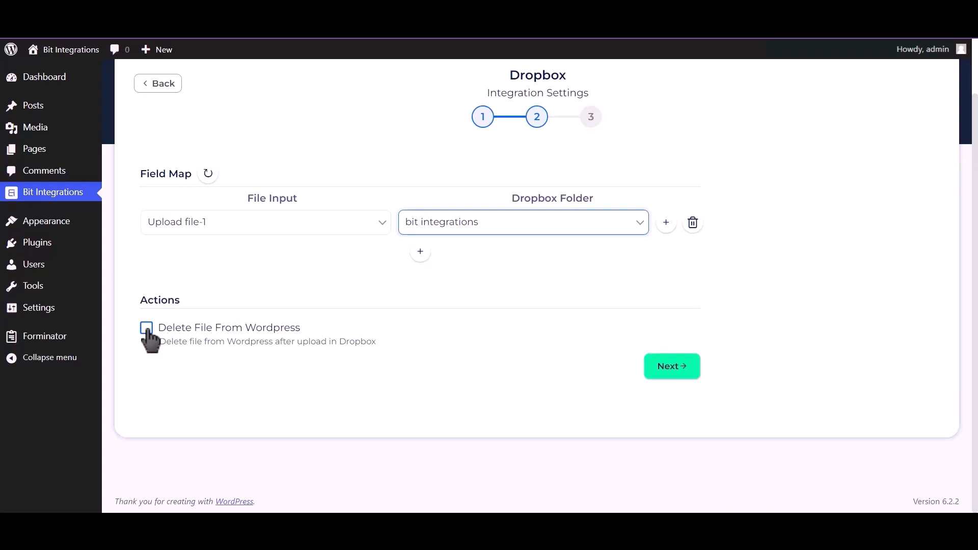
{"action": "left_click", "coordinate": [671, 367]}
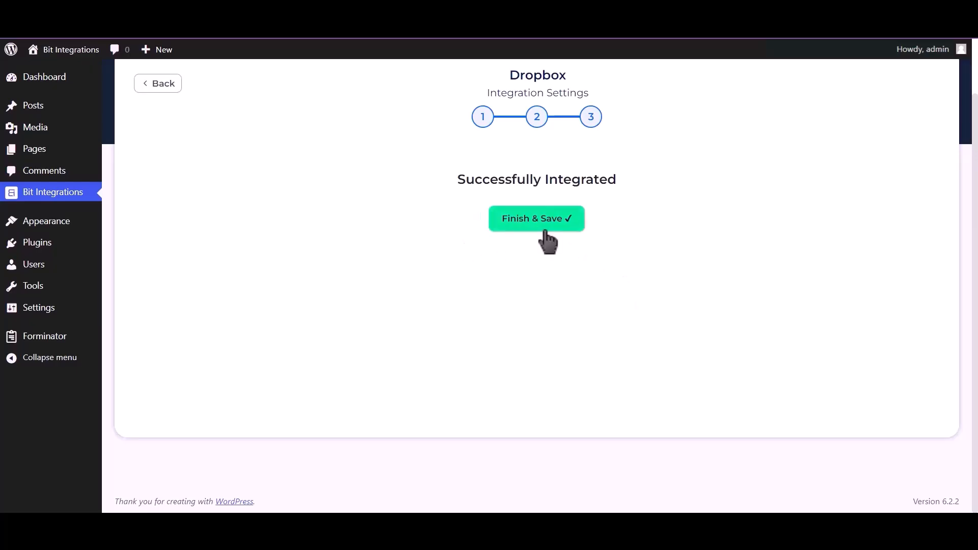
{"action": "left_click", "coordinate": [545, 228]}
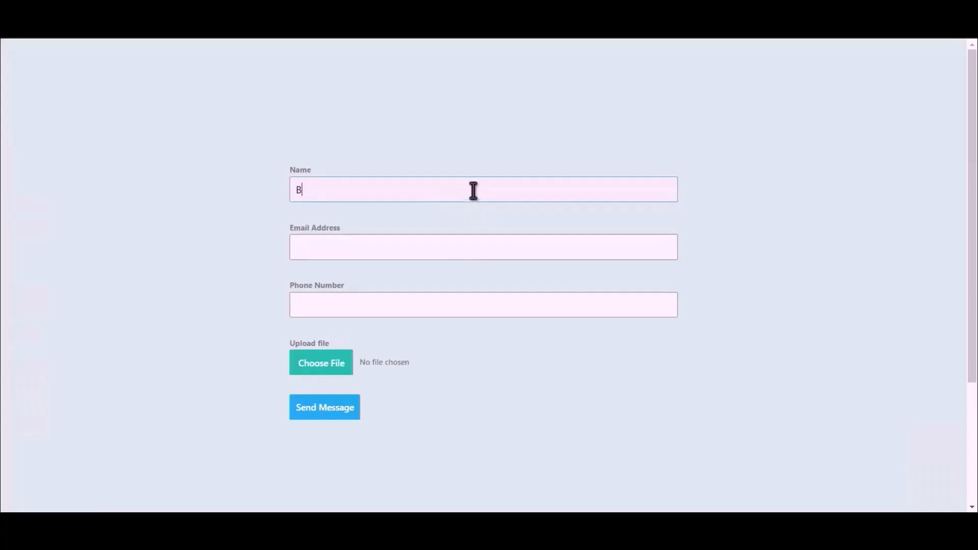
Step: Fill in the website form with the name Bit Integrations, the contact email address and a phone number
{"action": "type", "text": "ntegrations"}
{"action": "left_click", "coordinate": [474, 245]}
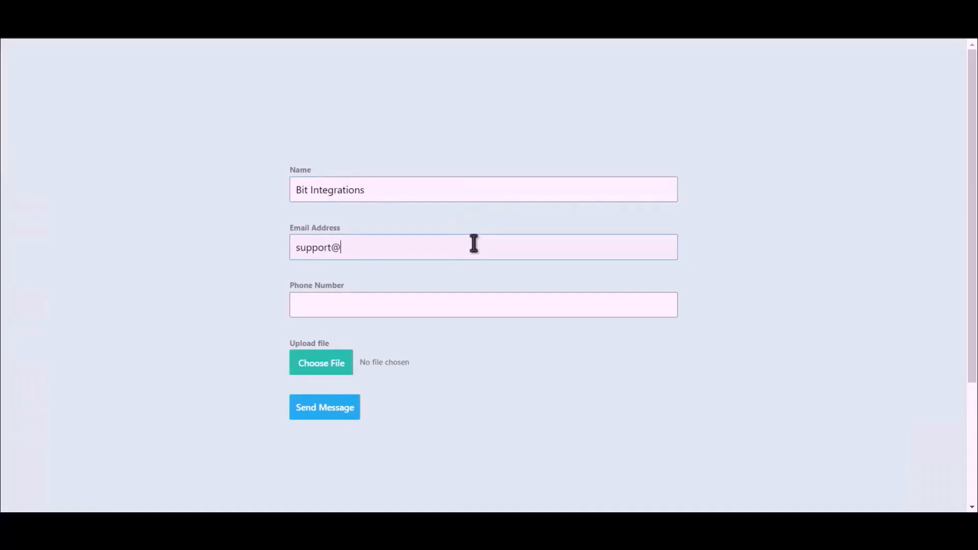
{"action": "left_click", "coordinate": [427, 308]}
{"action": "type", "text": "444555666"}
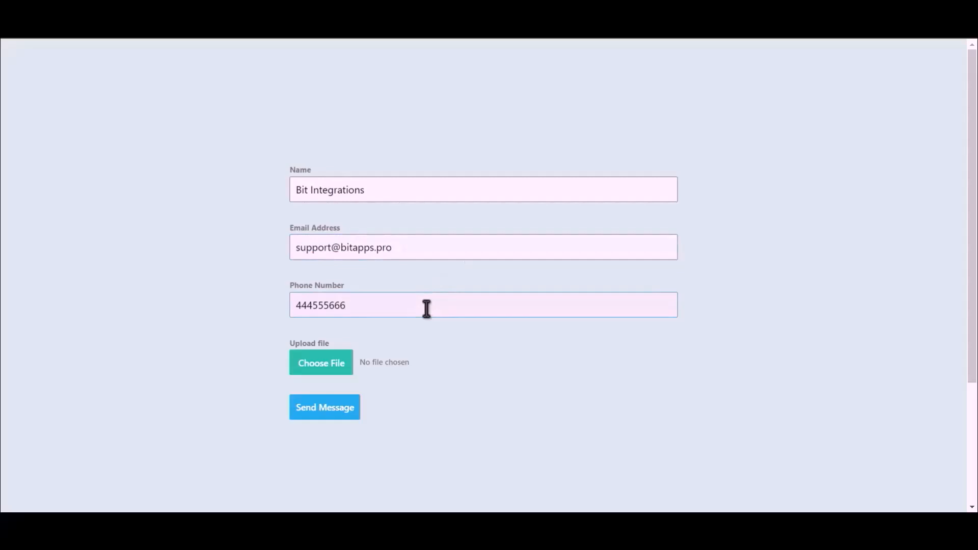
Step: Attach the Bit-Integrations PNG image to the form's Upload file field and send the message
{"action": "left_click", "coordinate": [309, 374]}
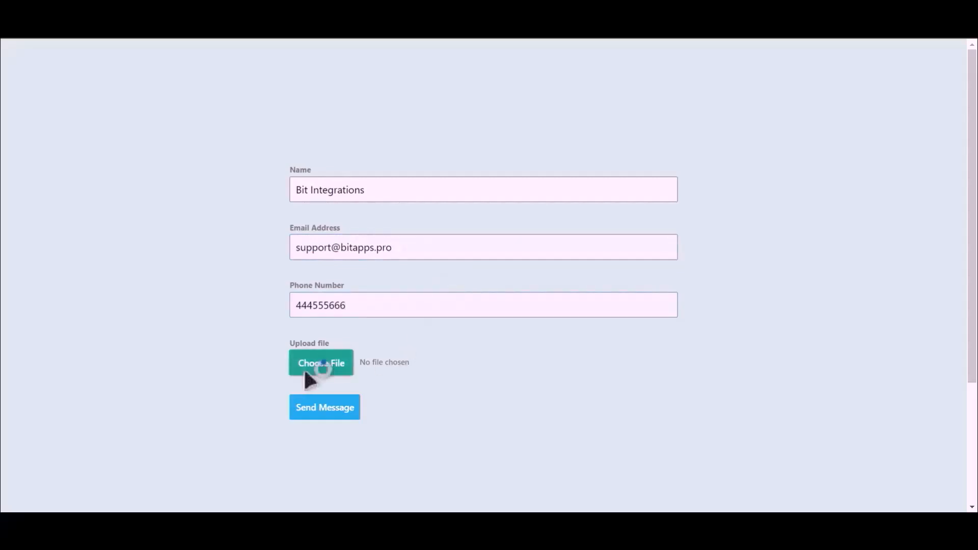
{"action": "double_click", "coordinate": [138, 111]}
{"action": "left_click", "coordinate": [324, 414]}
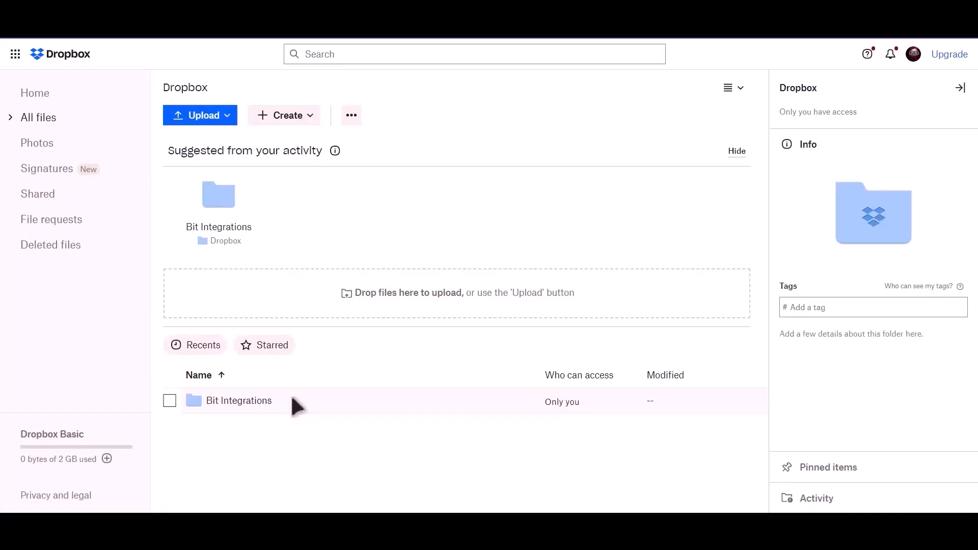
Step: In Dropbox, open the Bit Integrations folder to check for the file uploaded through the form
{"action": "left_click", "coordinate": [254, 405]}
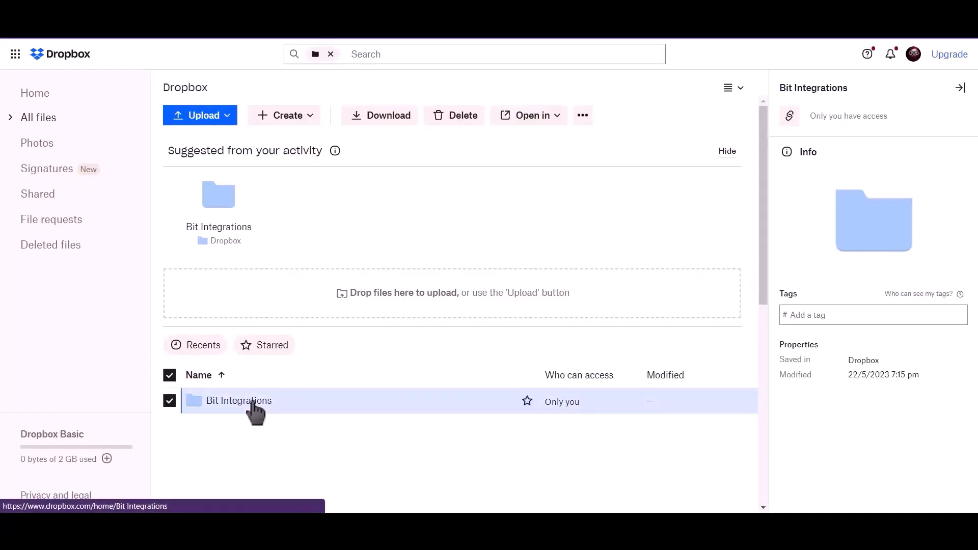
{"action": "left_click", "coordinate": [251, 402]}
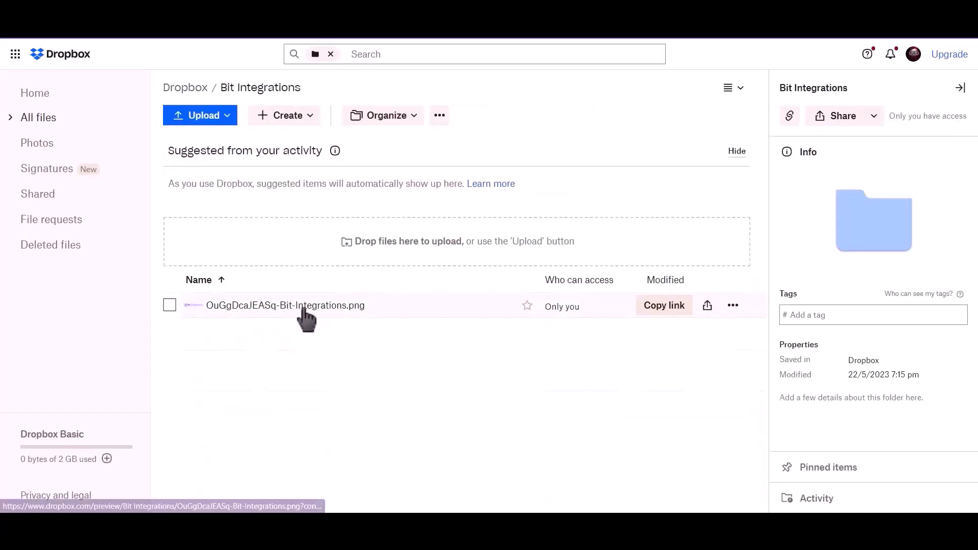